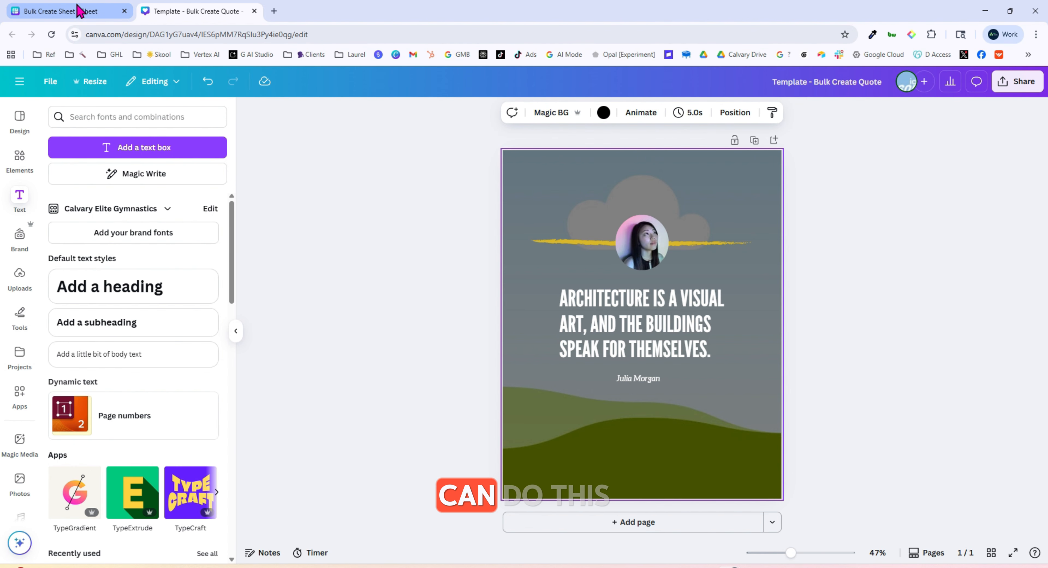
Step: Examine the quote template's background, quote and author text, the blank Bulk Create Sheet, and the home page's option for creating a sheet
{"action": "mouse_move", "coordinate": [80, 11]}
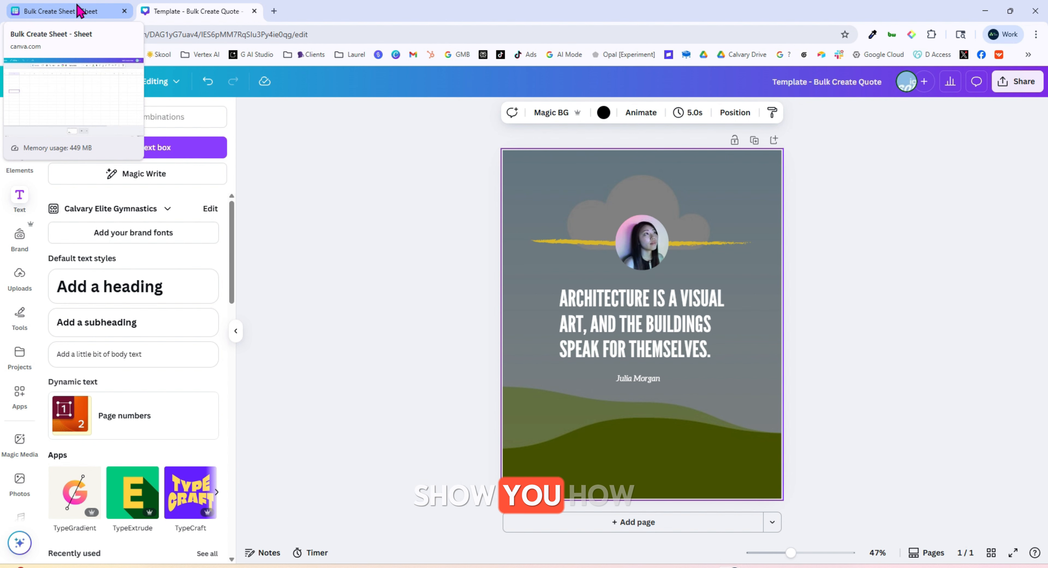
{"action": "left_click", "coordinate": [80, 11]}
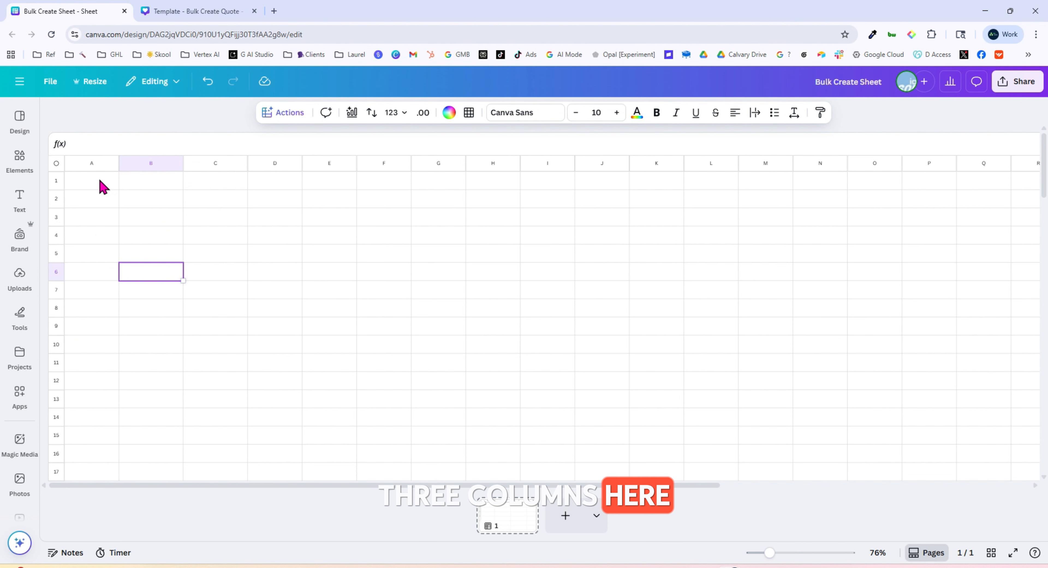
{"action": "left_click", "coordinate": [183, 10]}
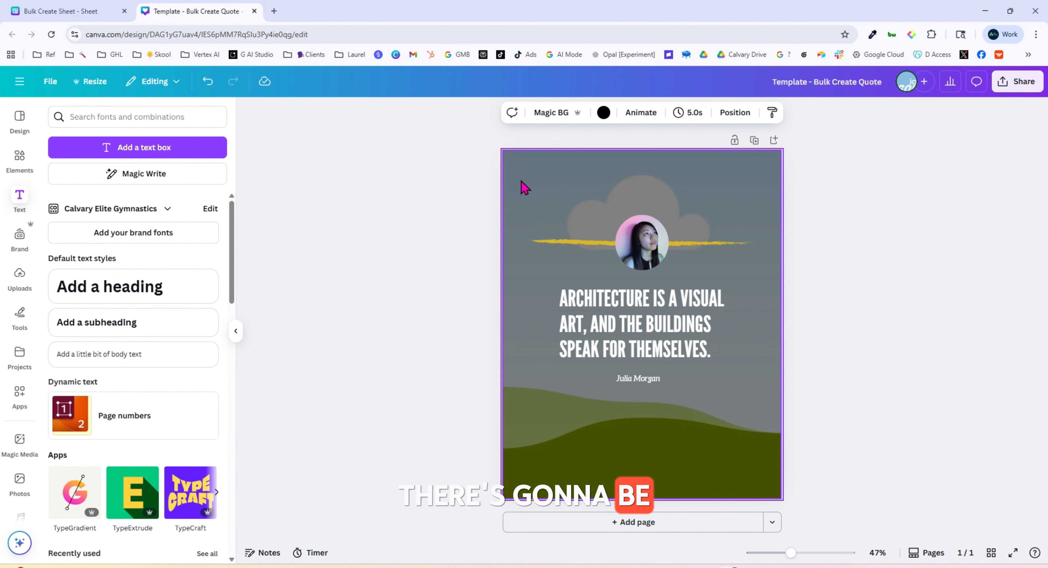
{"action": "left_click", "coordinate": [605, 327]}
{"action": "left_click", "coordinate": [641, 381]}
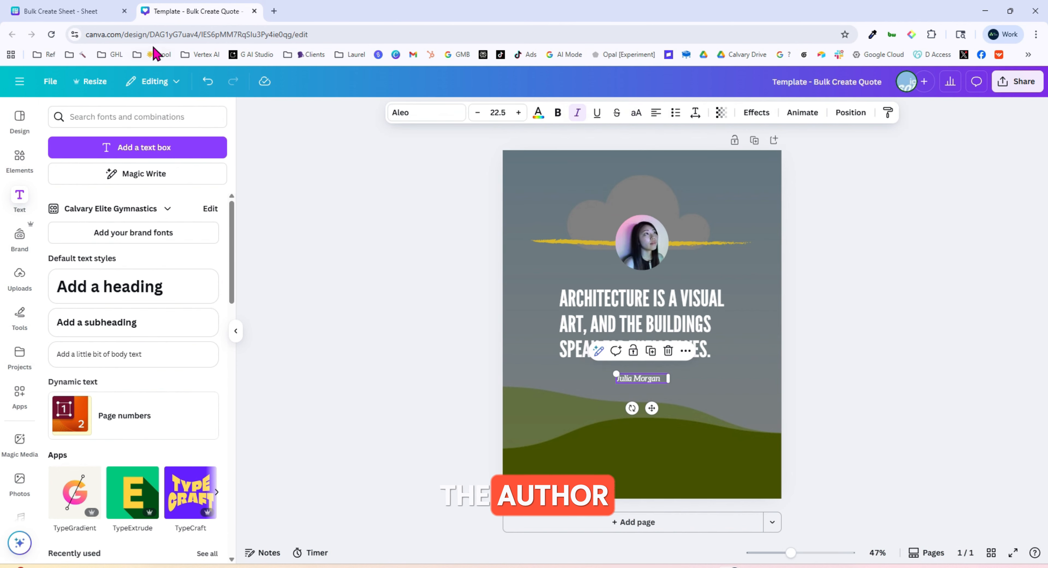
{"action": "left_click", "coordinate": [102, 13]}
{"action": "left_click", "coordinate": [112, 186]}
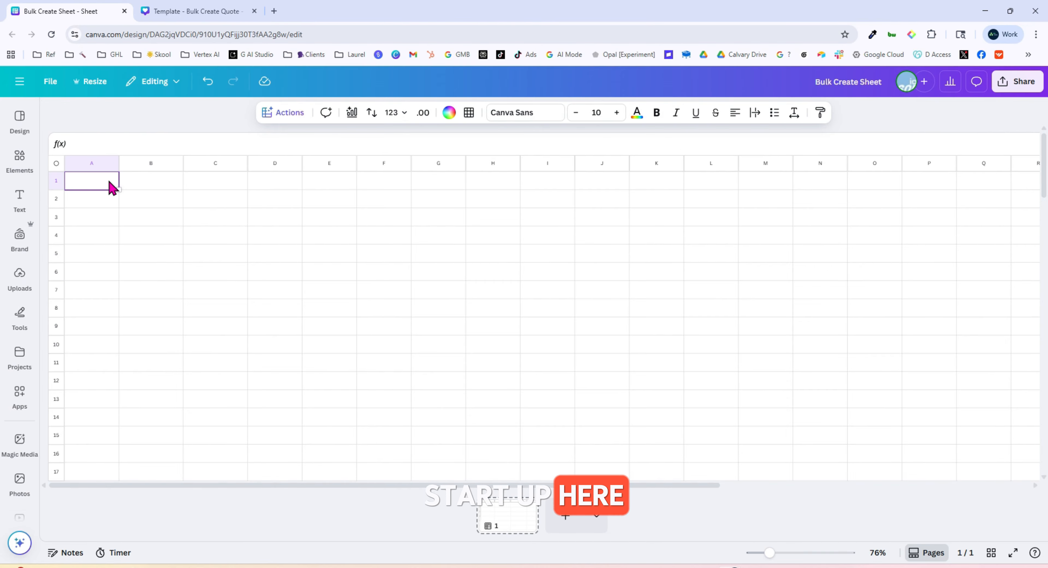
{"action": "key", "text": "super+Tab"}
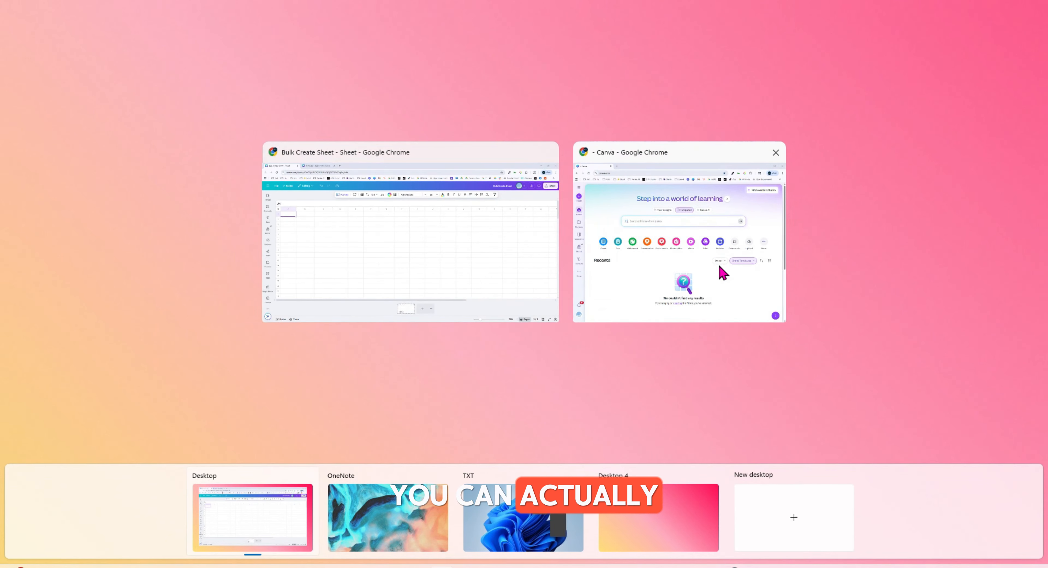
{"action": "left_click", "coordinate": [718, 273]}
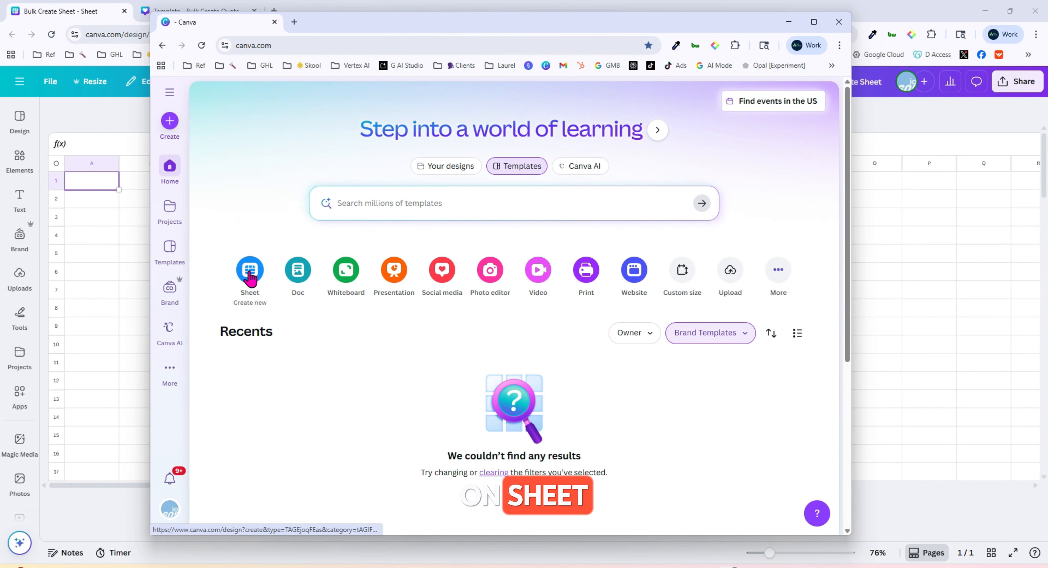
{"action": "left_click", "coordinate": [134, 236]}
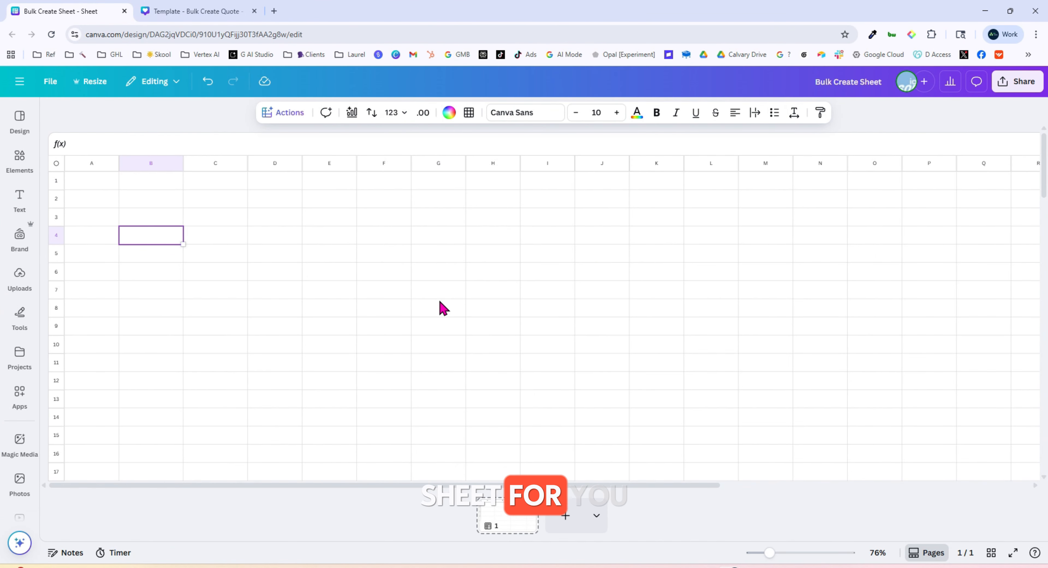
Step: Enter the header "Background Image" in cell A1 and widen column A to fit it
{"action": "left_click", "coordinate": [105, 184]}
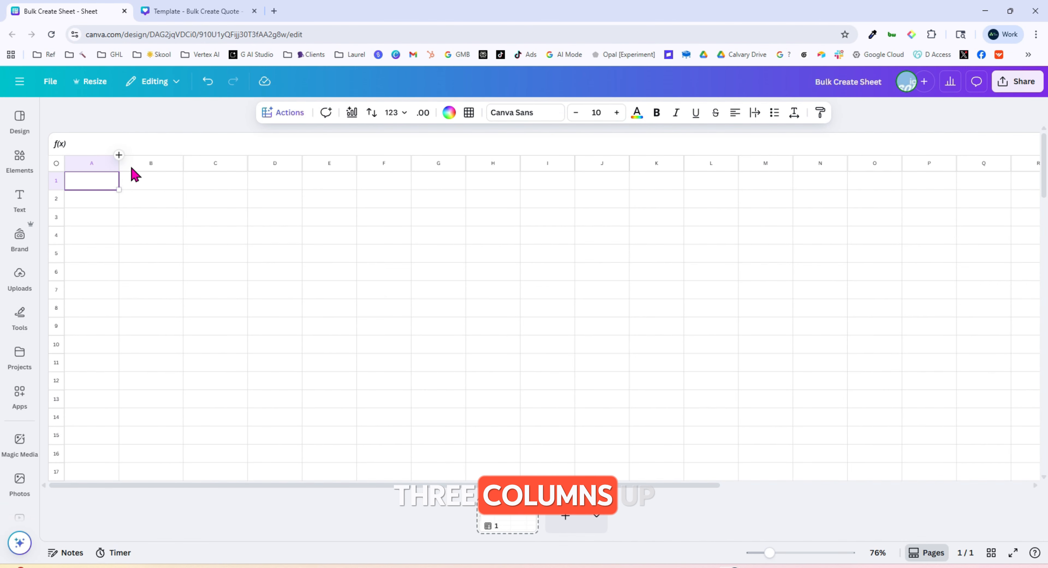
{"action": "double_click", "coordinate": [101, 182]}
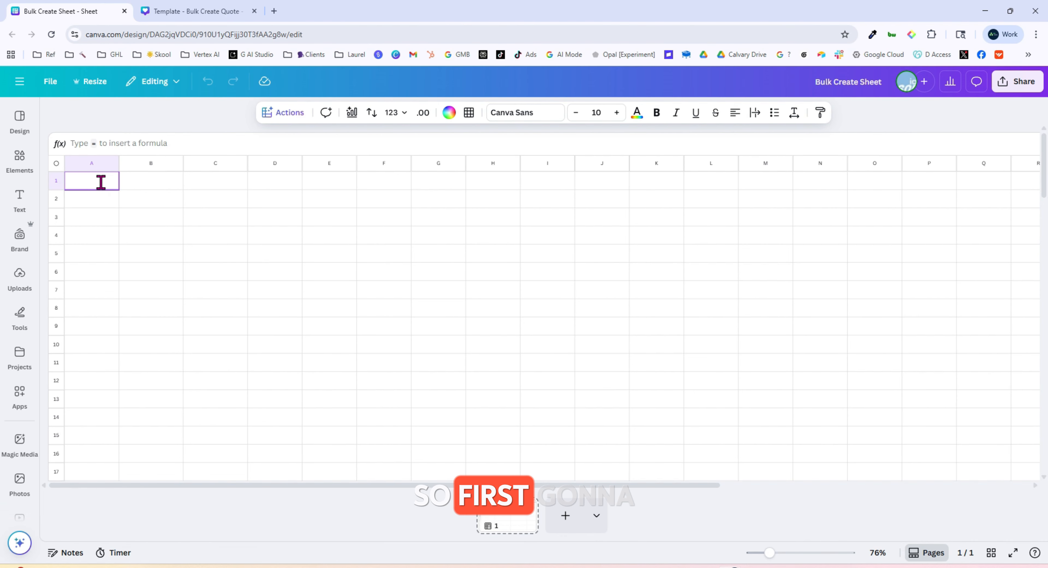
{"action": "type", "text": "Background Image"}
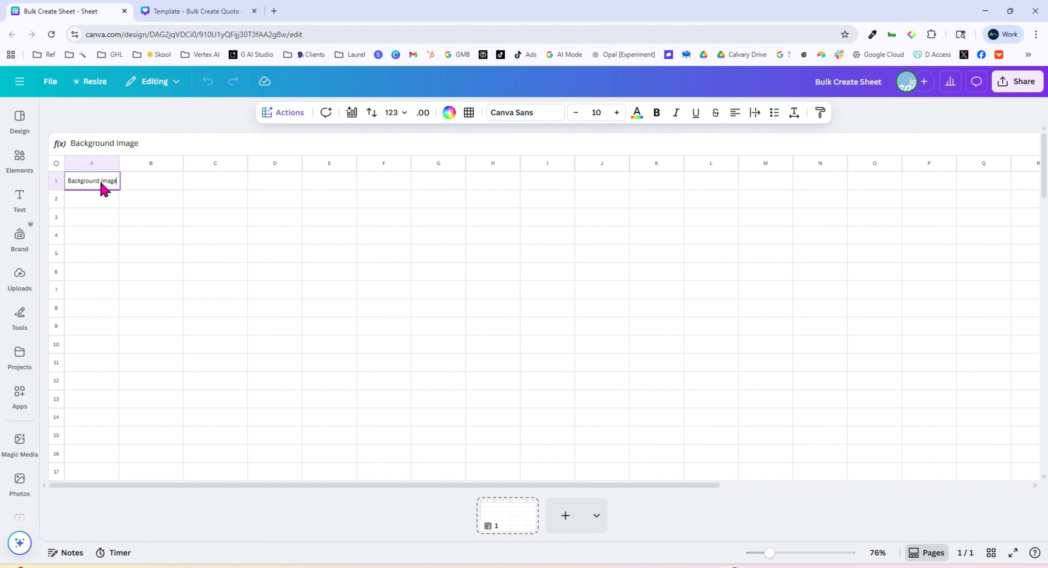
{"action": "key", "text": "Return"}
{"action": "left_click_drag", "start_coordinate": [120, 162], "coordinate": [131, 162]}
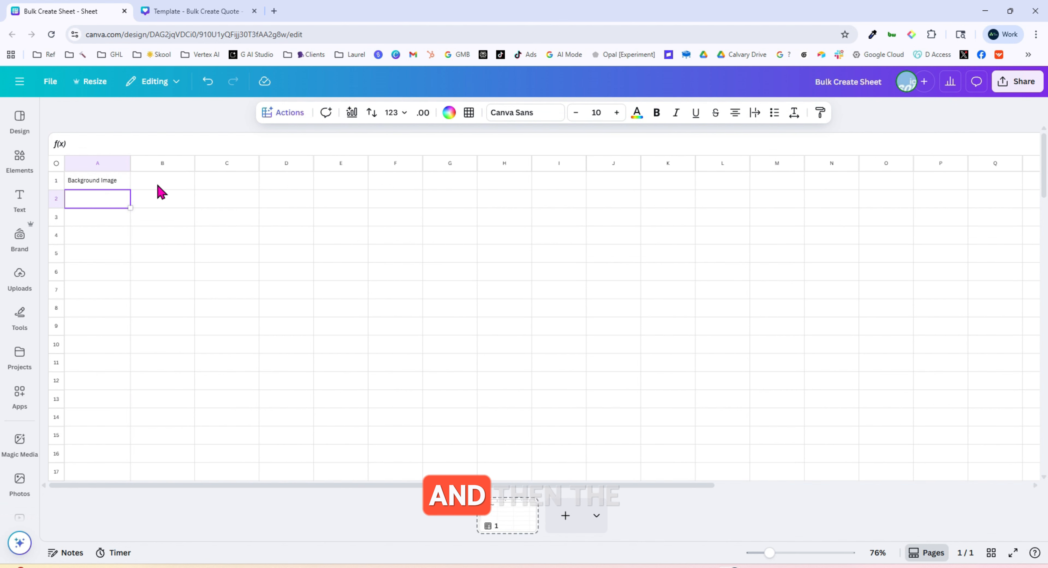
Step: Add the headers "Quote" in cell B1 and "Author" in cell C1
{"action": "left_click", "coordinate": [182, 186]}
{"action": "type", "text": "Qyuote"}
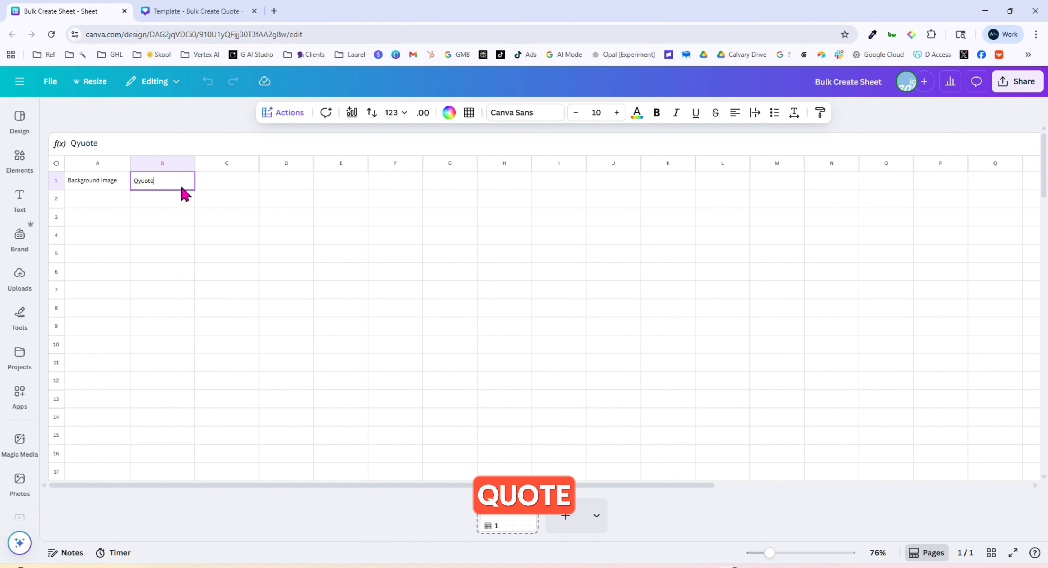
{"action": "type", "text": "te"}
{"action": "key", "text": "Return"}
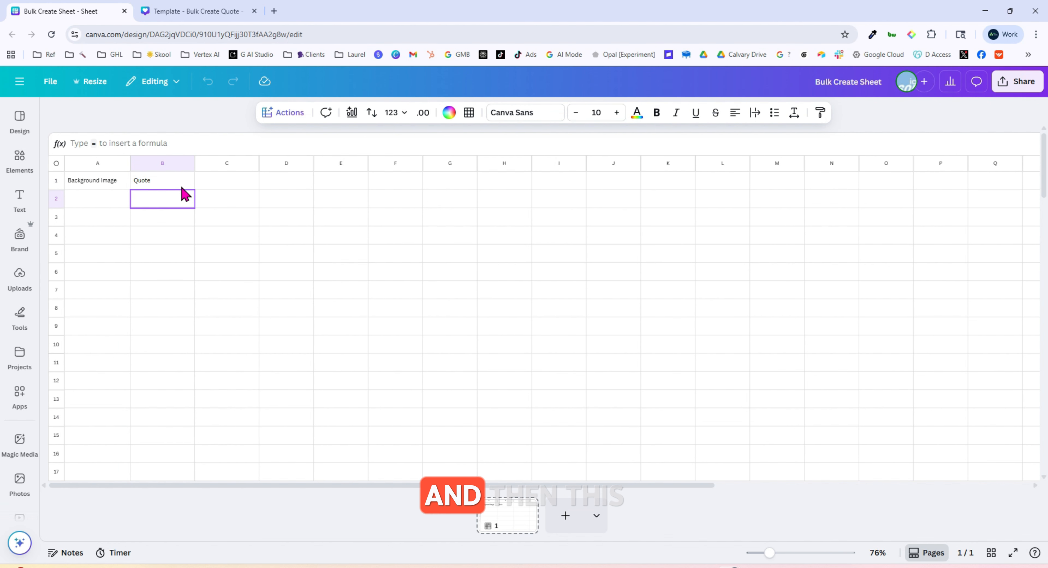
{"action": "key", "text": "Up"}
{"action": "key", "text": "Right"}
{"action": "type", "text": "A"}
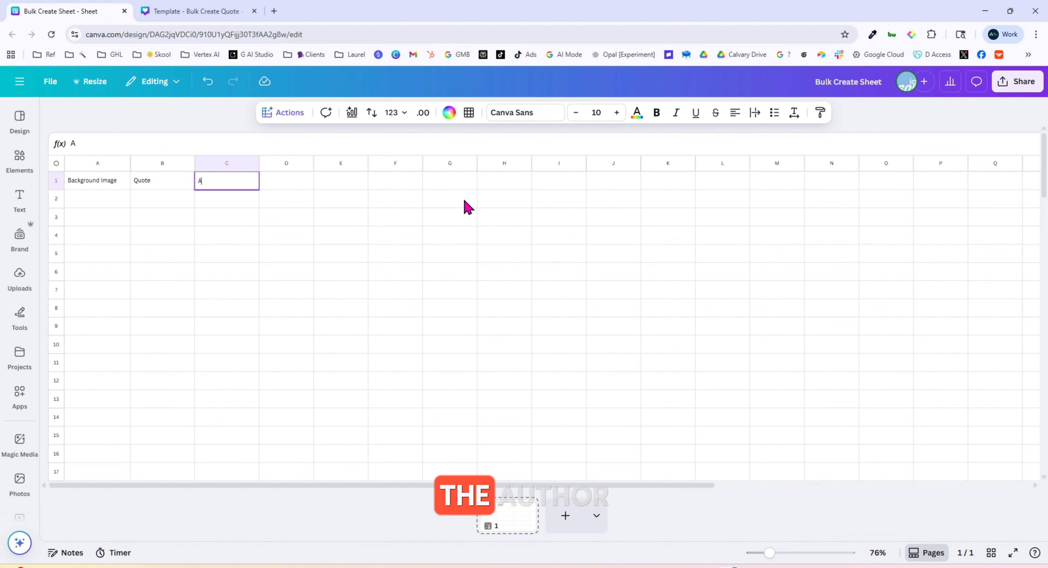
{"action": "key", "text": "Return"}
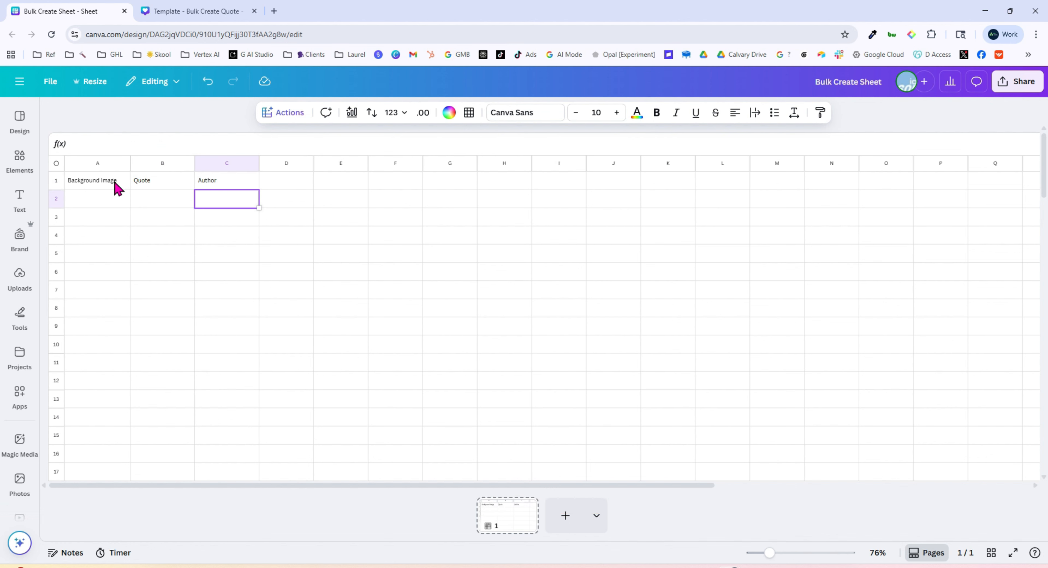
{"action": "left_click_drag", "start_coordinate": [115, 183], "coordinate": [246, 190]}
{"action": "left_click", "coordinate": [280, 241]}
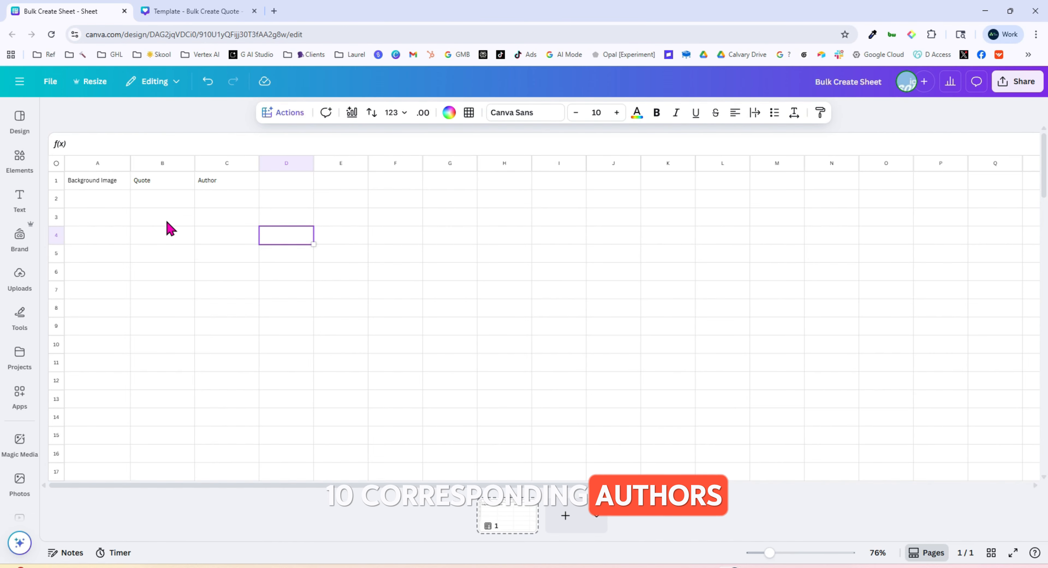
Step: For cells B1 to C11, submit the AI prompt "Generate 10 inspirational quotes and their authors and insert them here."
{"action": "left_click_drag", "start_coordinate": [163, 186], "coordinate": [229, 368]}
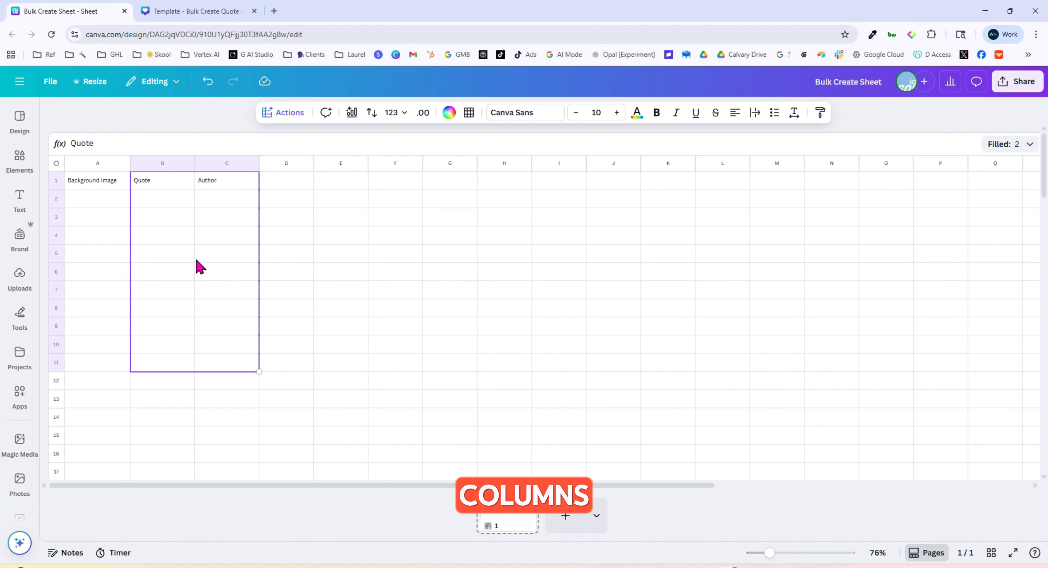
{"action": "left_click", "coordinate": [281, 118]}
{"action": "scroll", "coordinate": [350, 244], "scroll_direction": "down", "scroll_amount": 5}
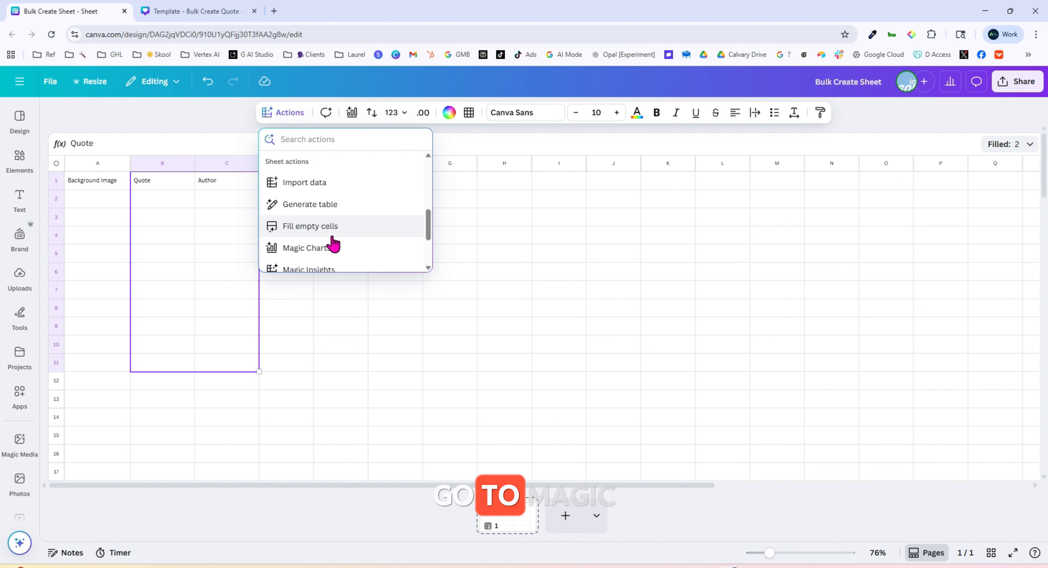
{"action": "scroll", "coordinate": [334, 228], "scroll_direction": "down", "scroll_amount": 3}
{"action": "left_click", "coordinate": [305, 199]}
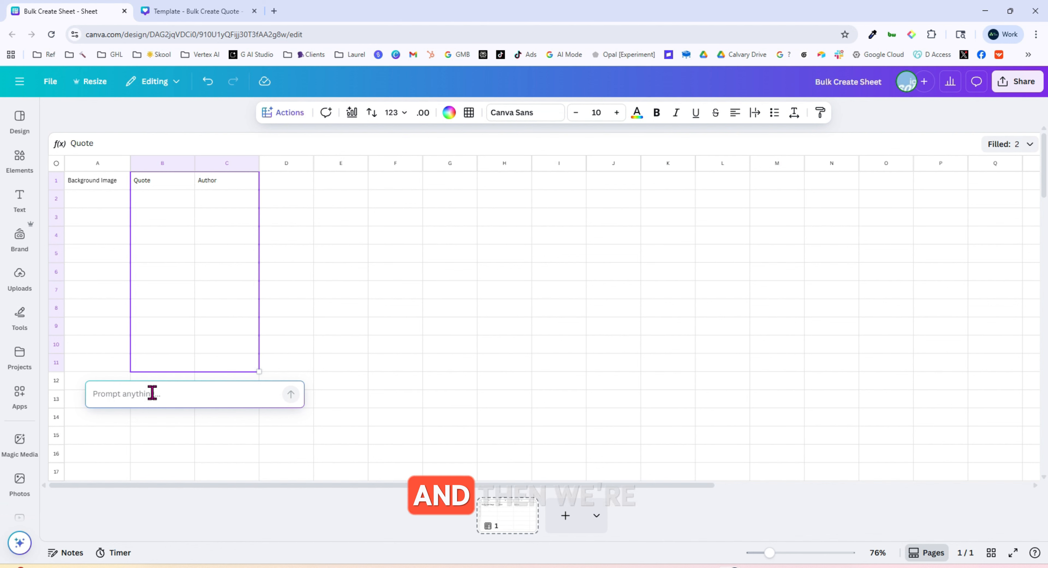
{"action": "type", "text": "Generate 10 inspirational q"}
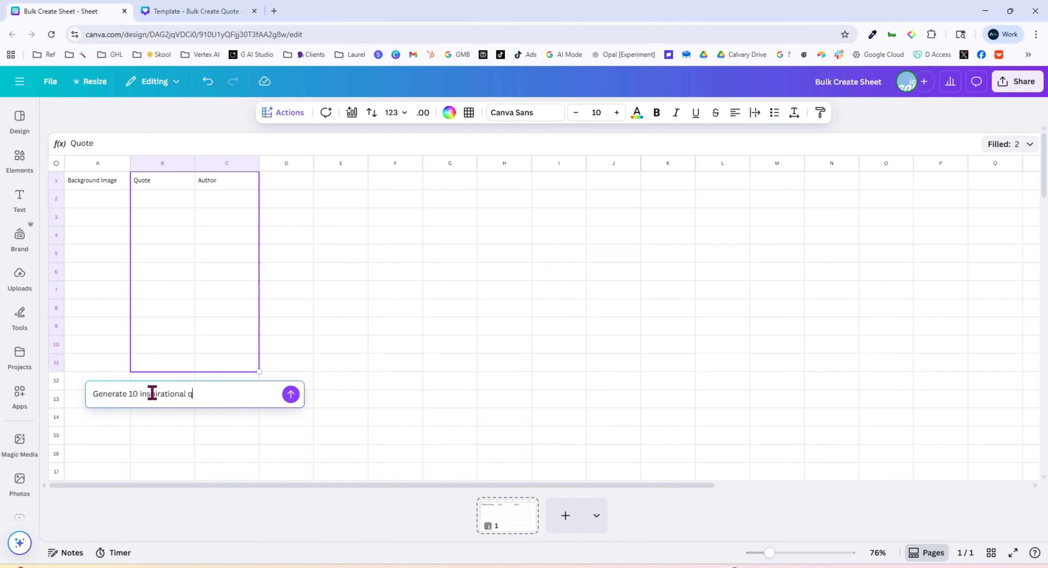
{"action": "type", "text": "uores and"}
{"action": "type", "text": "nd their authors"}
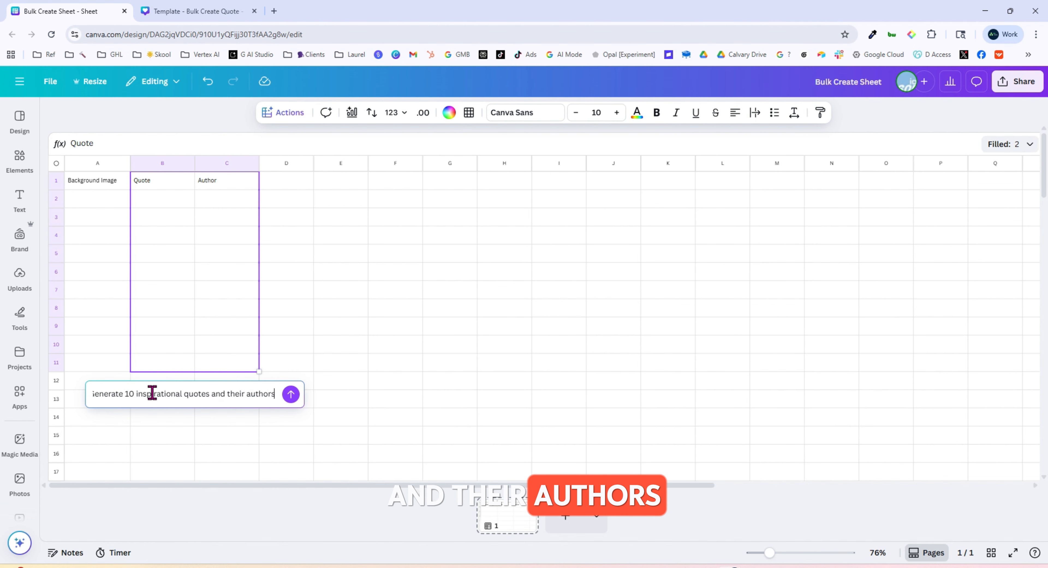
{"action": "type", "text": " and"}
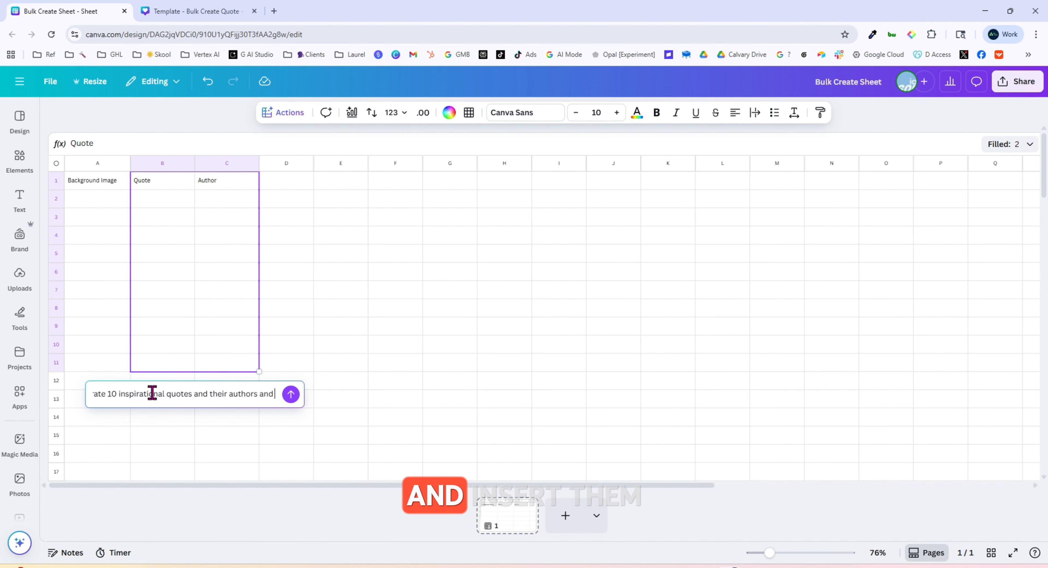
{"action": "type", "text": " insert t"}
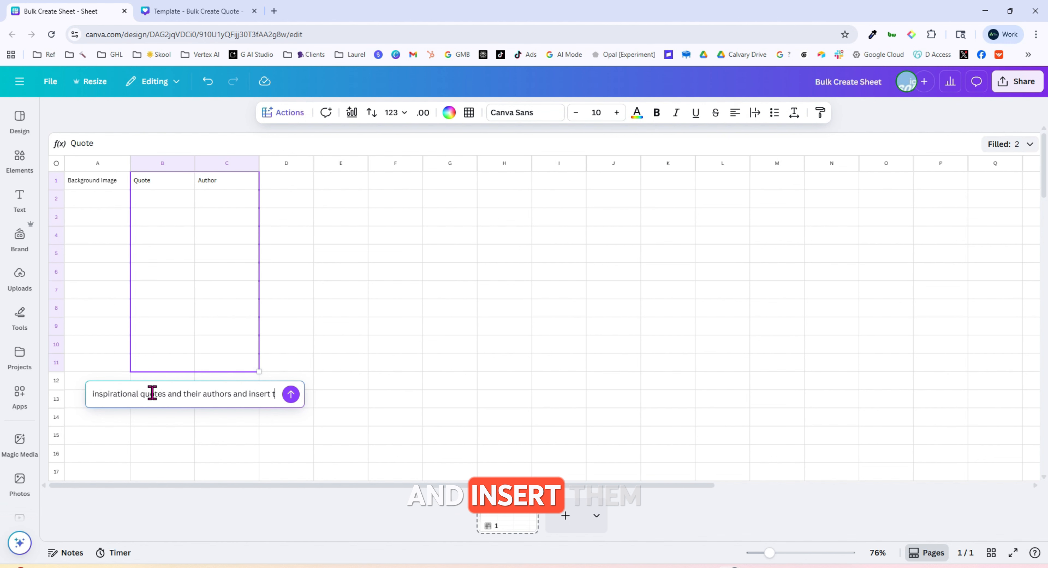
{"action": "type", "text": "hem here."}
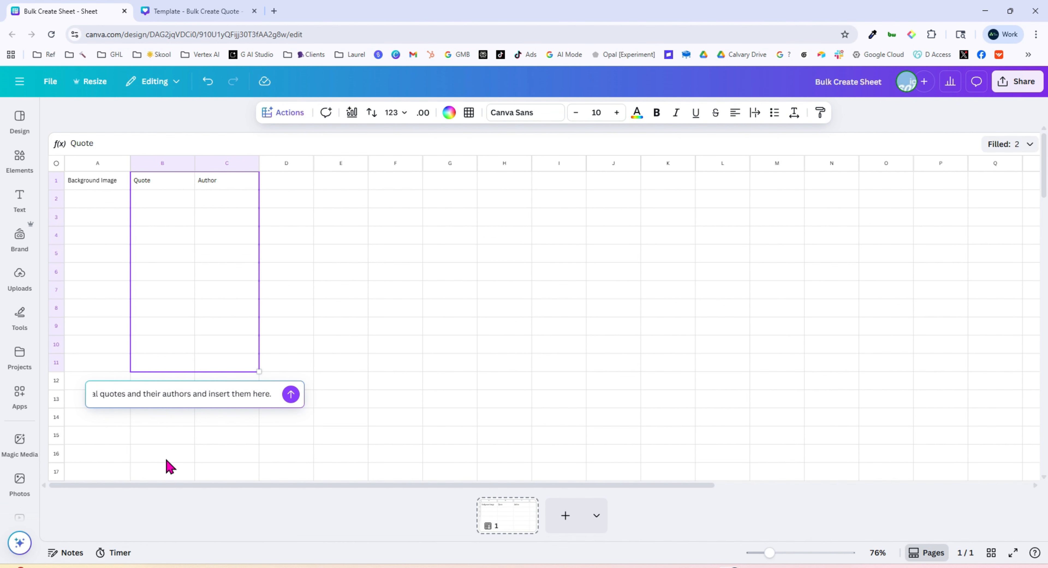
{"action": "left_click", "coordinate": [290, 393]}
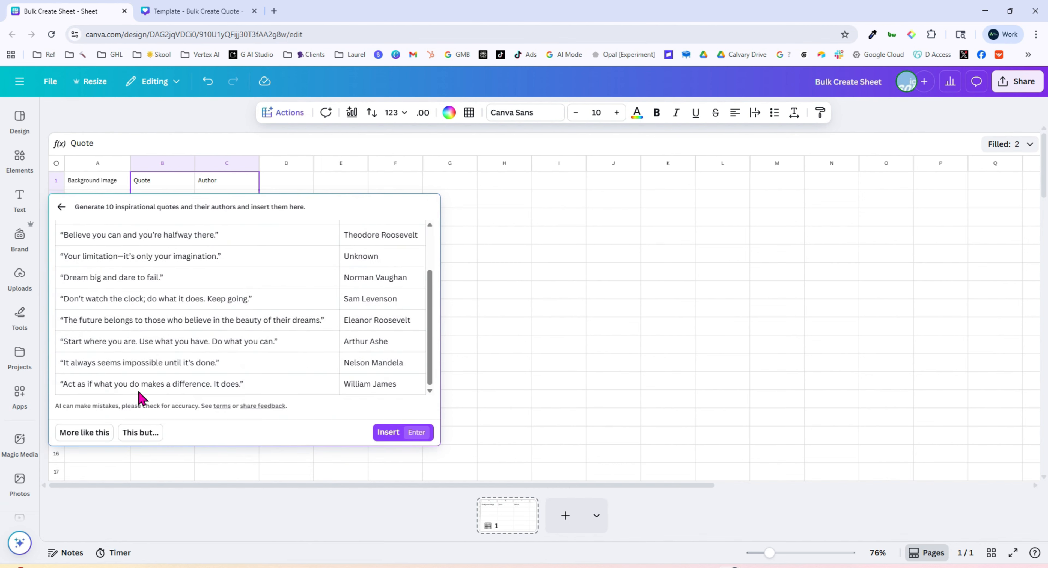
Step: Review and insert the generated quotes and authors into the sheet, and widen the Quote column so the full quotes fit
{"action": "scroll", "coordinate": [198, 299], "scroll_direction": "up", "scroll_amount": 3}
{"action": "scroll", "coordinate": [198, 300], "scroll_direction": "down", "scroll_amount": 3}
{"action": "scroll", "coordinate": [198, 295], "scroll_direction": "up", "scroll_amount": 3}
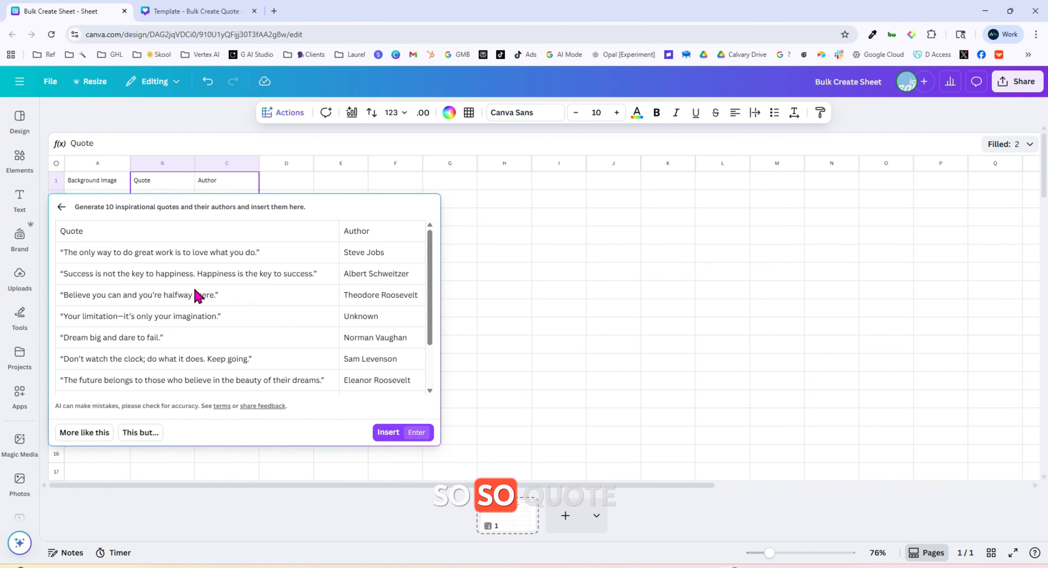
{"action": "scroll", "coordinate": [323, 346], "scroll_direction": "down", "scroll_amount": 3}
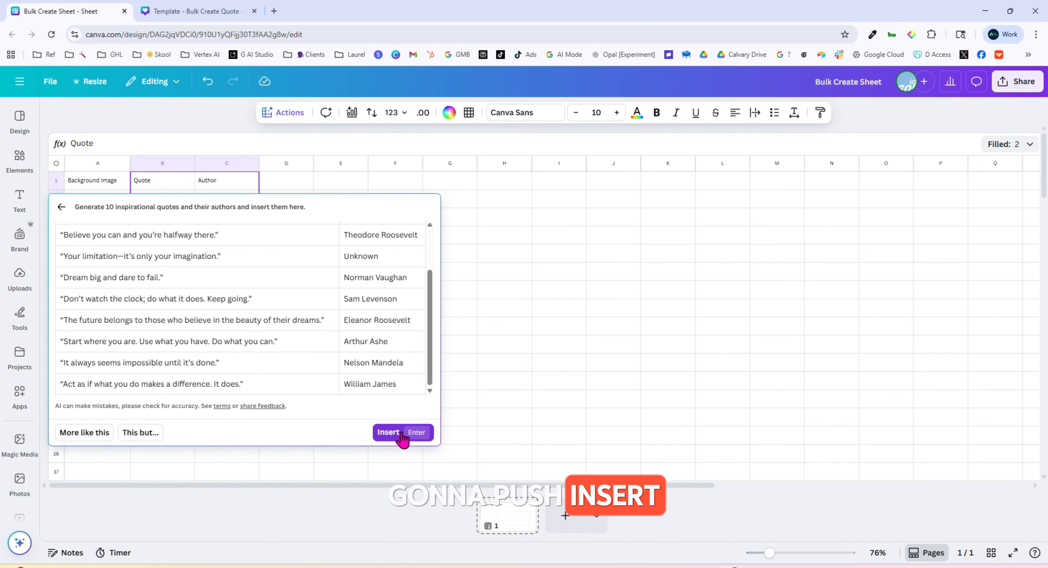
{"action": "left_click", "coordinate": [421, 434]}
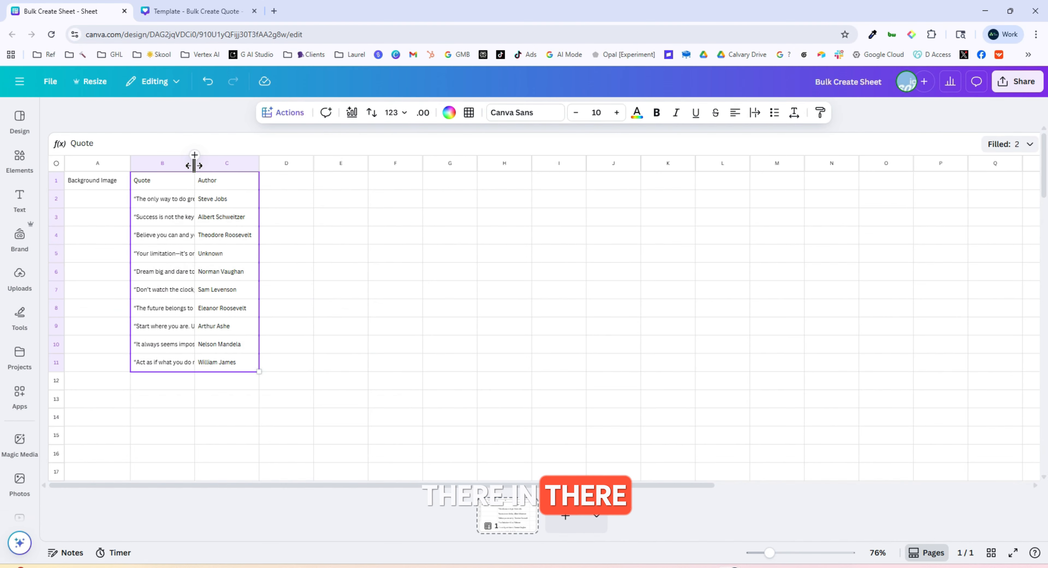
{"action": "left_click_drag", "start_coordinate": [195, 163], "coordinate": [342, 169]}
{"action": "left_click", "coordinate": [470, 253]}
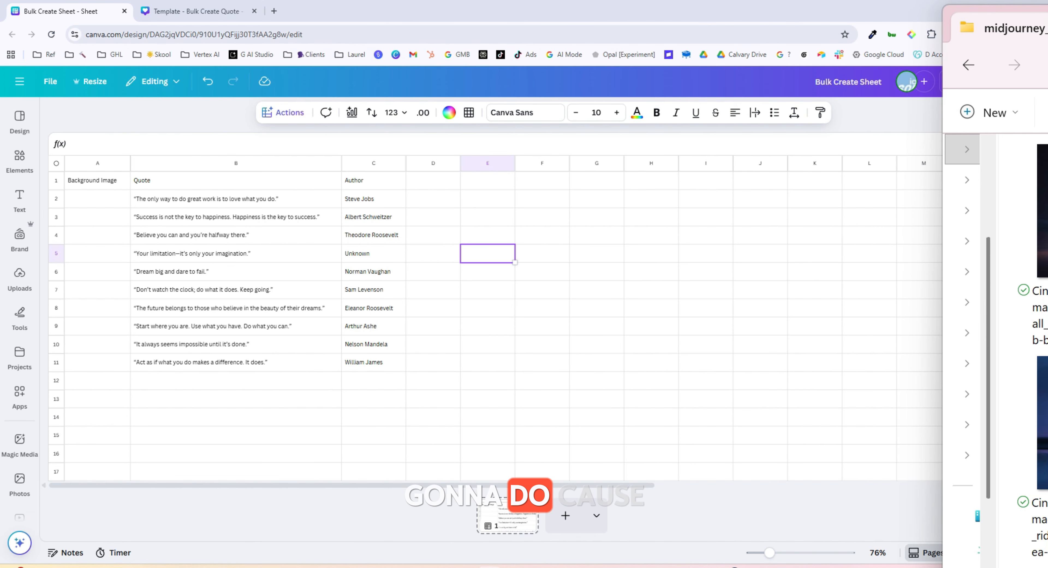
Step: Bring all images from the midjourney_session (1) folder into the Background Image column, starting at cell A2
{"action": "left_click_drag", "start_coordinate": [1047, 61], "coordinate": [753, 61]}
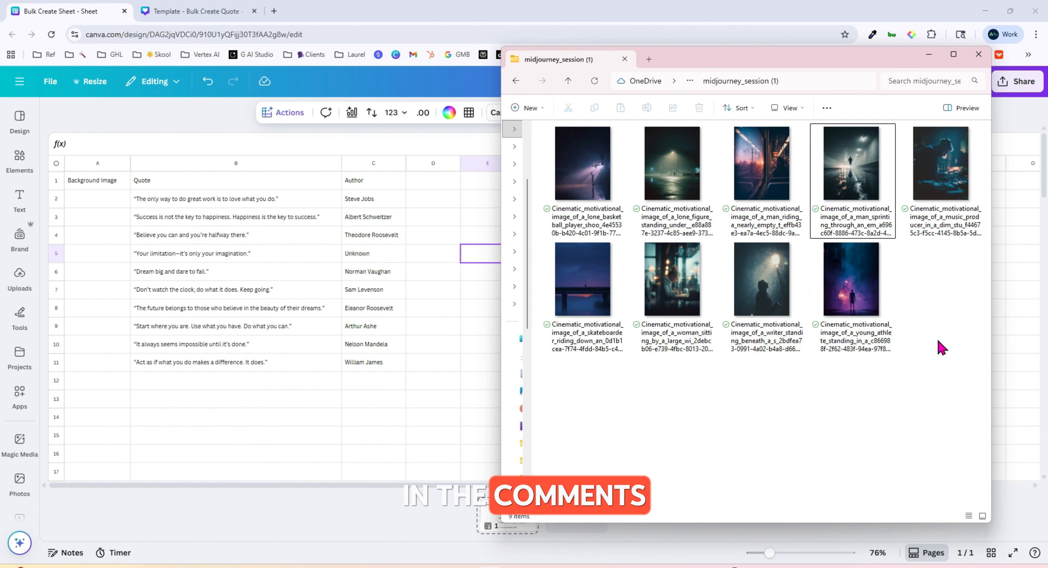
{"action": "key", "text": "ctrl+a"}
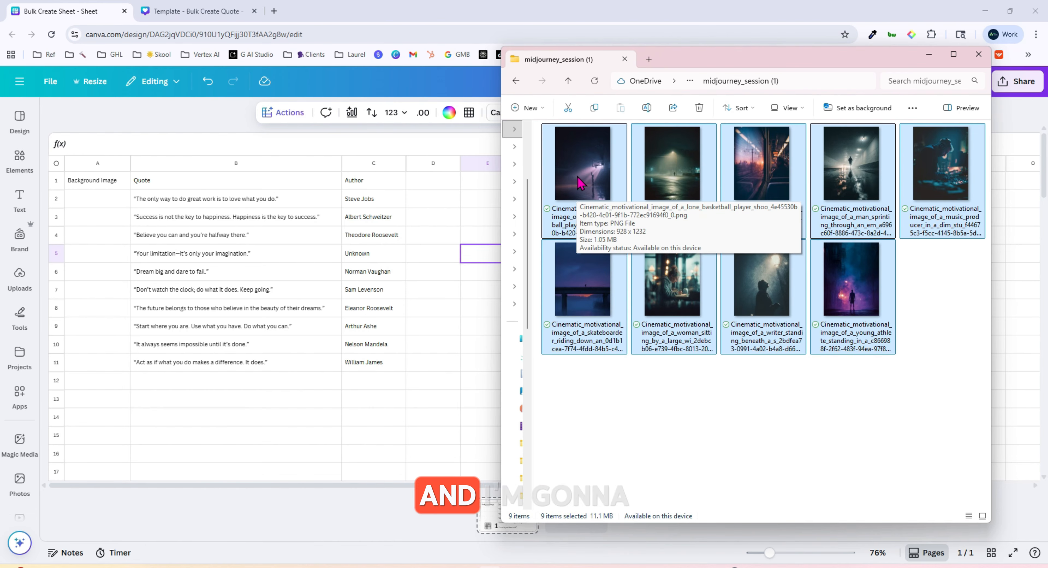
{"action": "left_click_drag", "start_coordinate": [581, 184], "coordinate": [109, 202]}
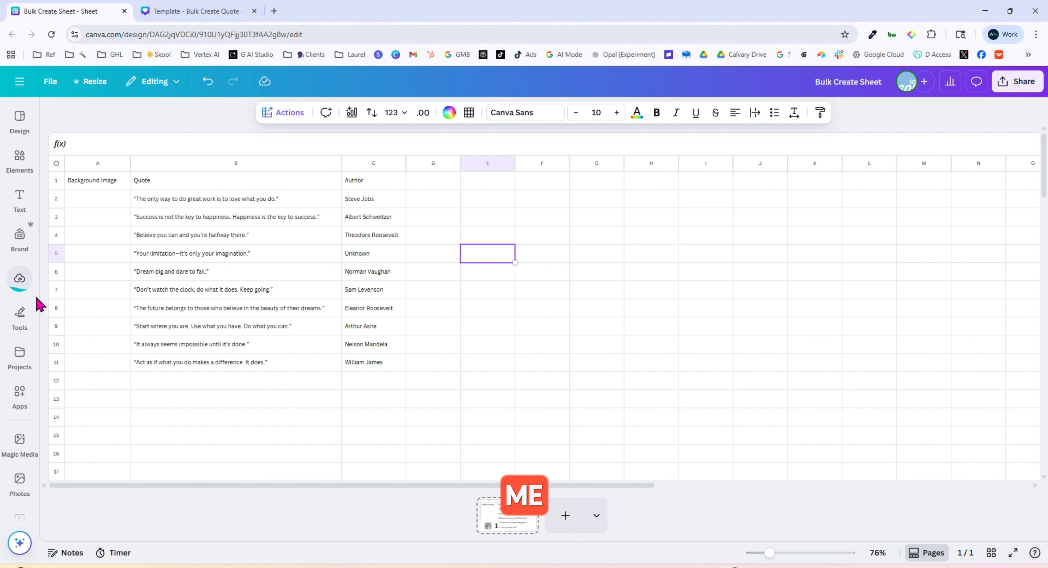
{"action": "left_click", "coordinate": [27, 289]}
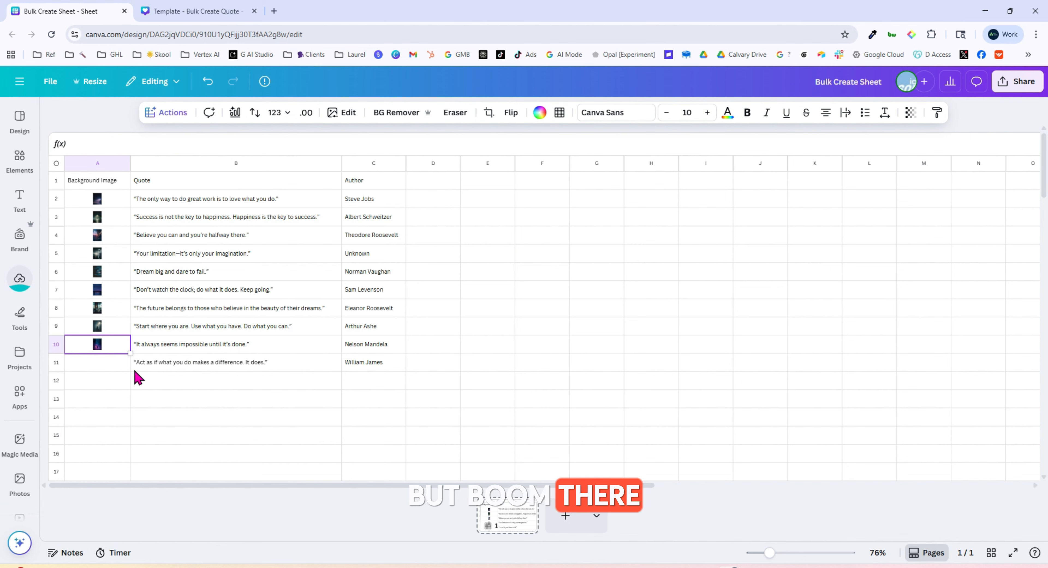
Step: Fill the empty Background Image cell A11 with the young athlete image from the midjourney_session (1) folder
{"action": "key", "text": "alt+Tab"}
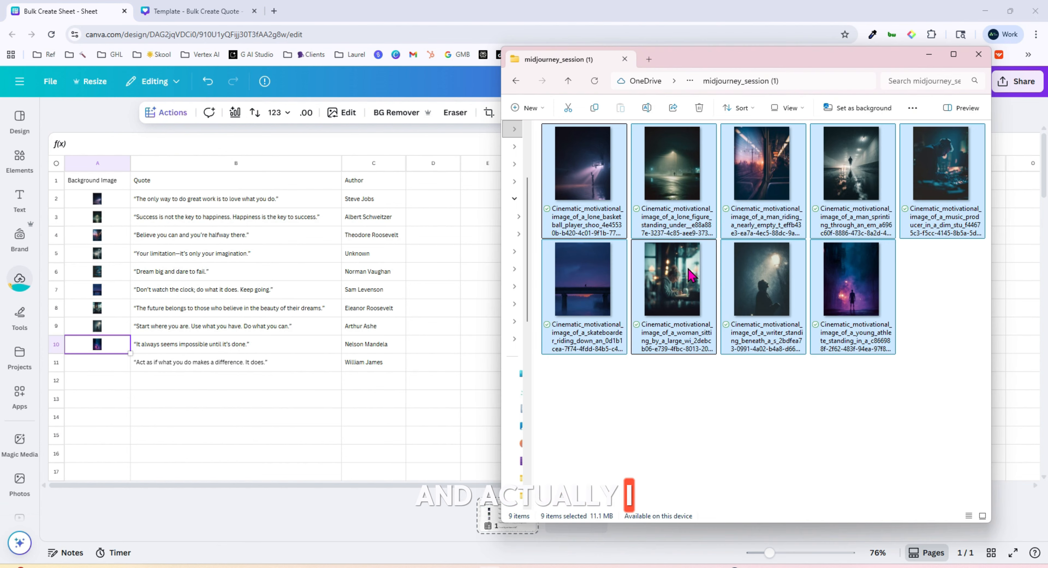
{"action": "left_click_drag", "start_coordinate": [891, 294], "coordinate": [103, 366]}
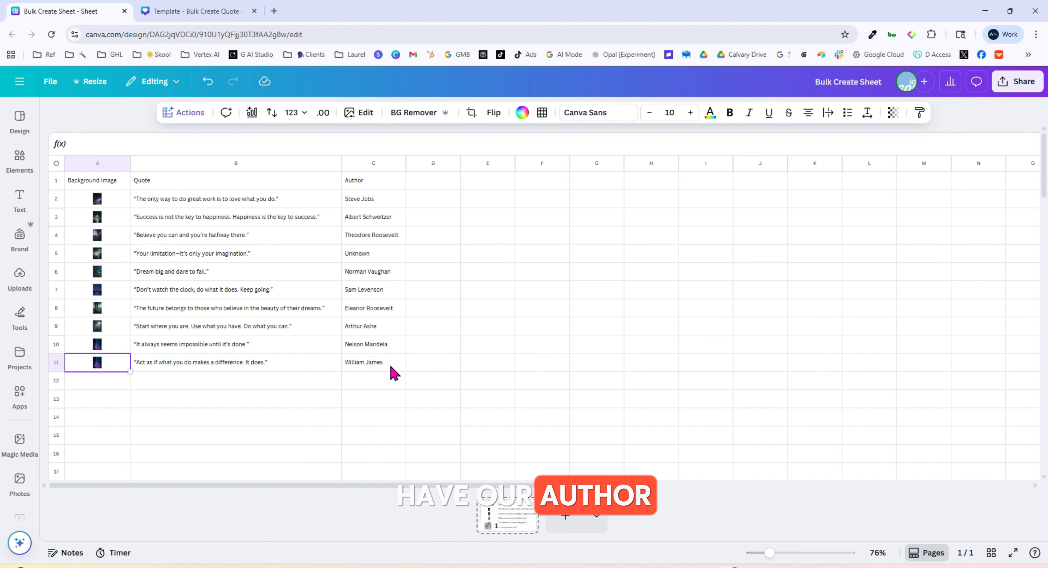
{"action": "left_click", "coordinate": [379, 365]}
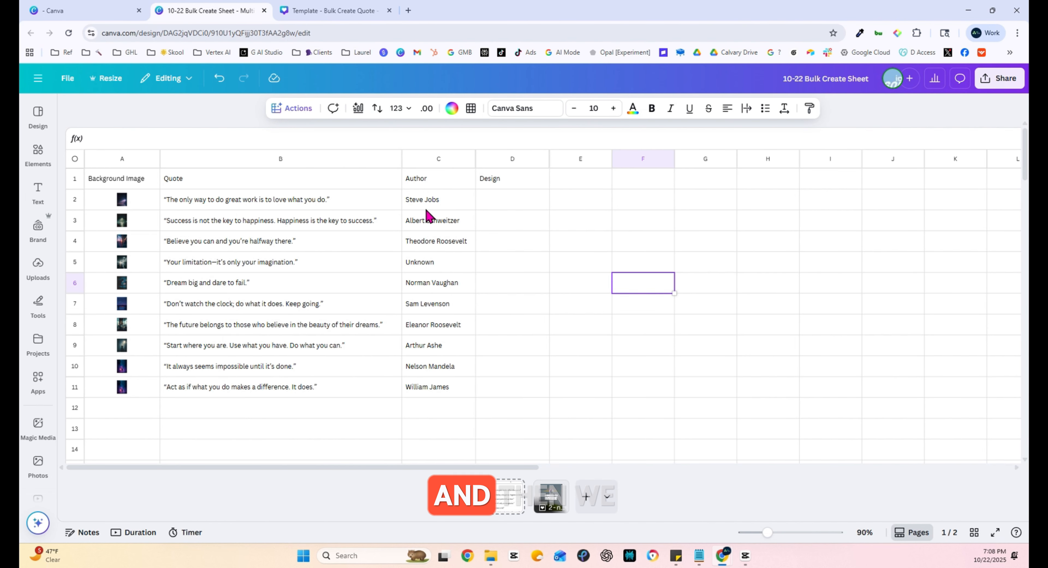
Step: Switch to the "Template - Bulk Create Quote" design and open the Bulk create app
{"action": "left_click", "coordinate": [309, 11]}
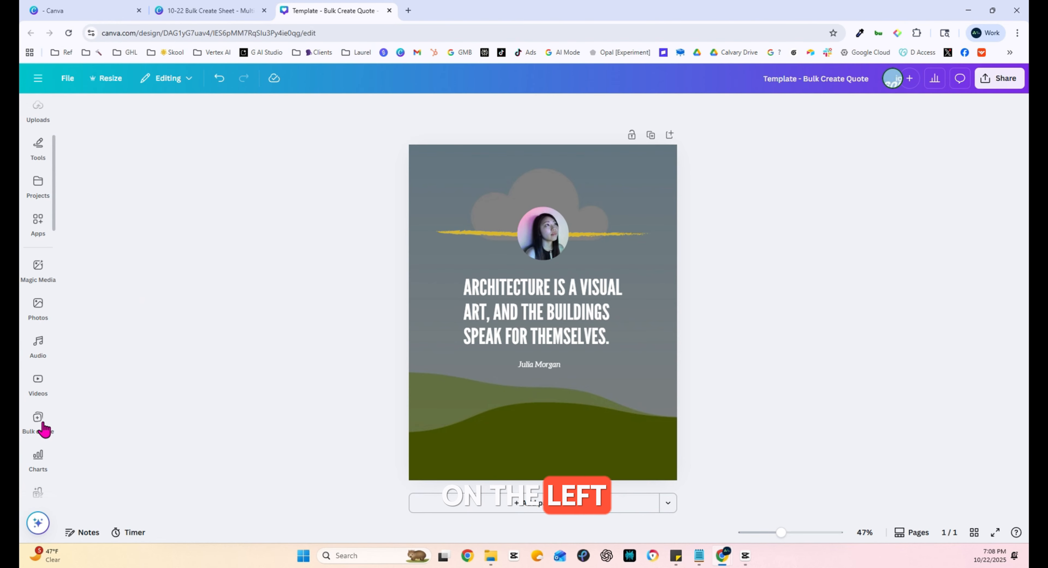
{"action": "left_click", "coordinate": [42, 279]}
{"action": "left_click", "coordinate": [40, 228]}
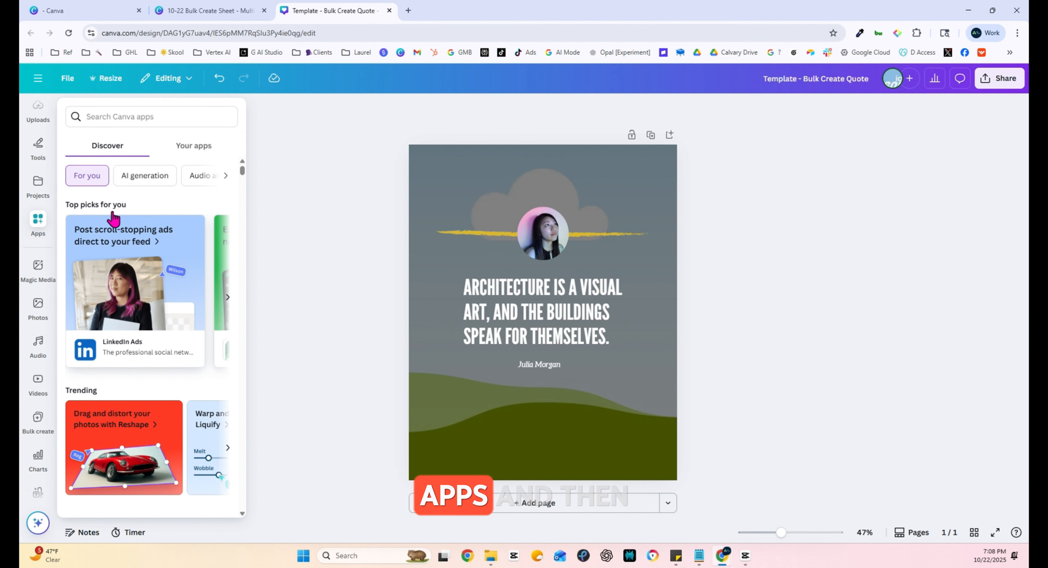
{"action": "left_click", "coordinate": [131, 116]}
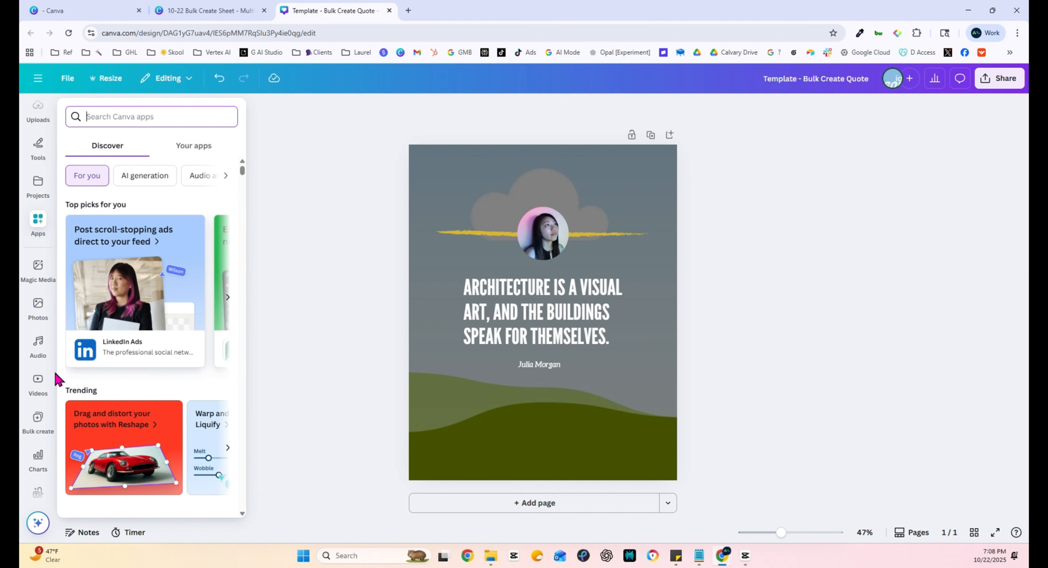
{"action": "left_click", "coordinate": [39, 421]}
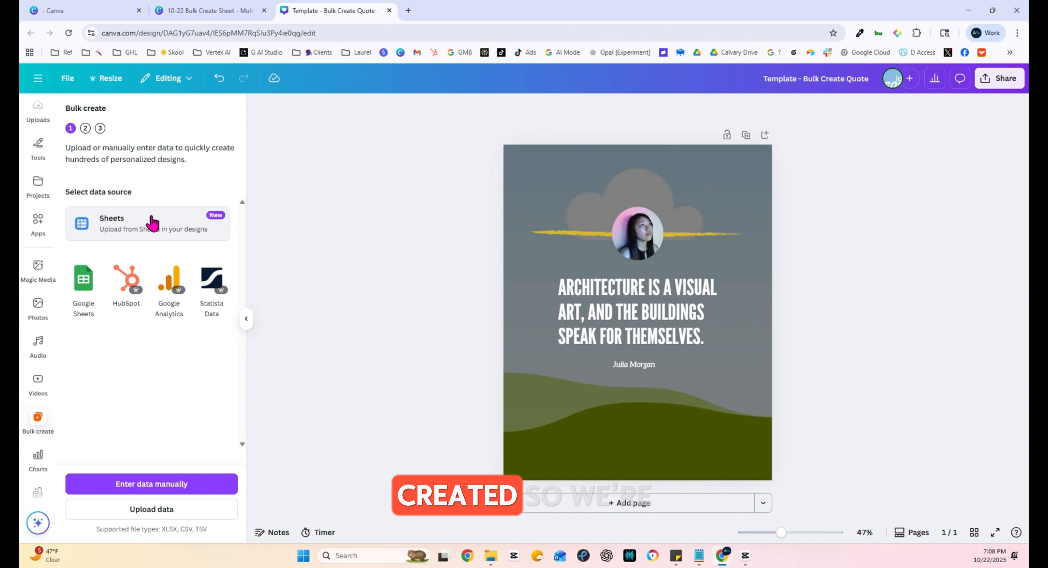
Step: Connect the "10-22 Bulk Create Sheet" as the bulk create data source, using range A1:D11
{"action": "left_click", "coordinate": [145, 227]}
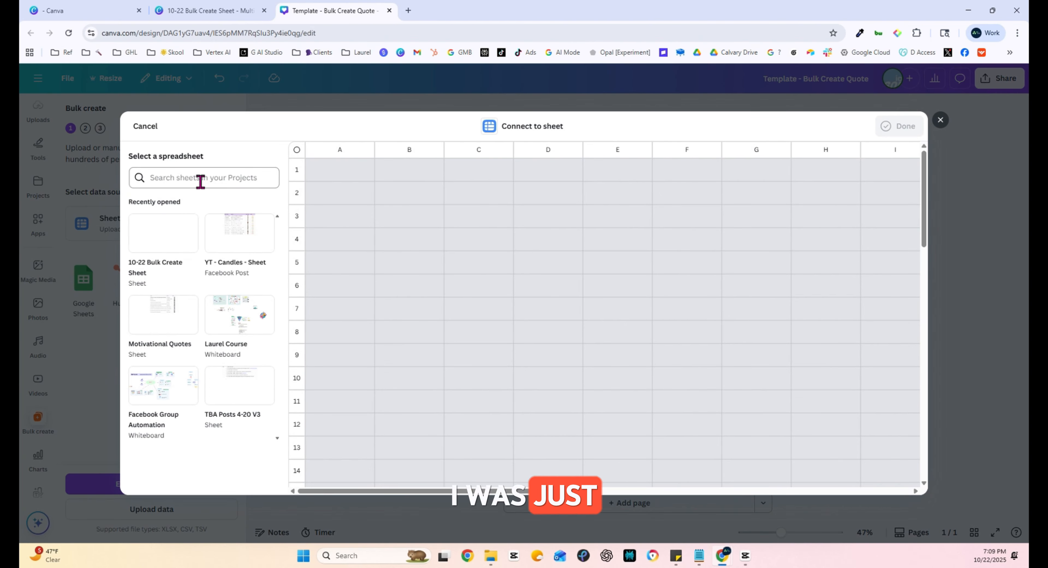
{"action": "left_click", "coordinate": [167, 239]}
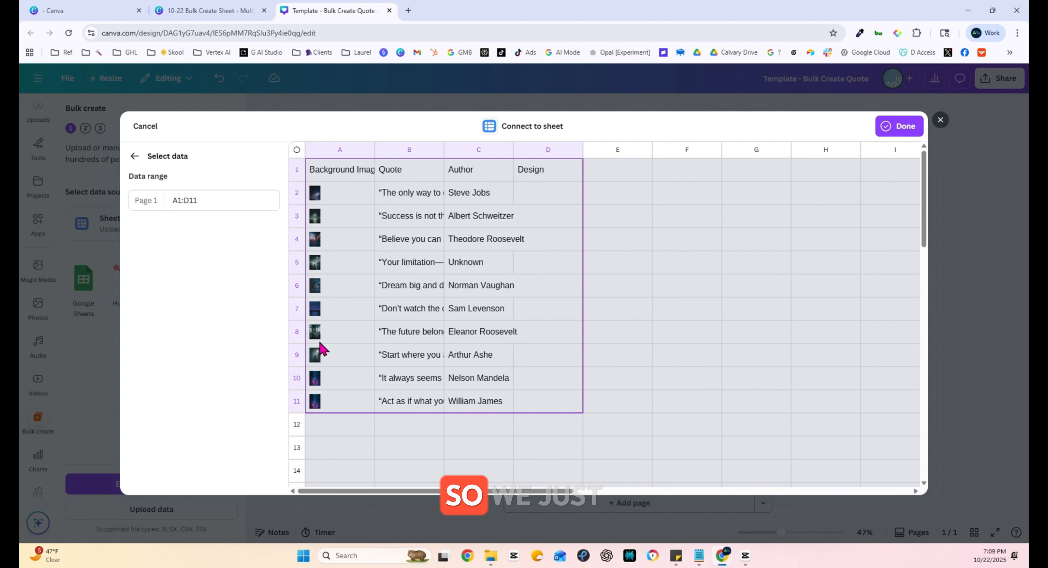
{"action": "left_click", "coordinate": [902, 127]}
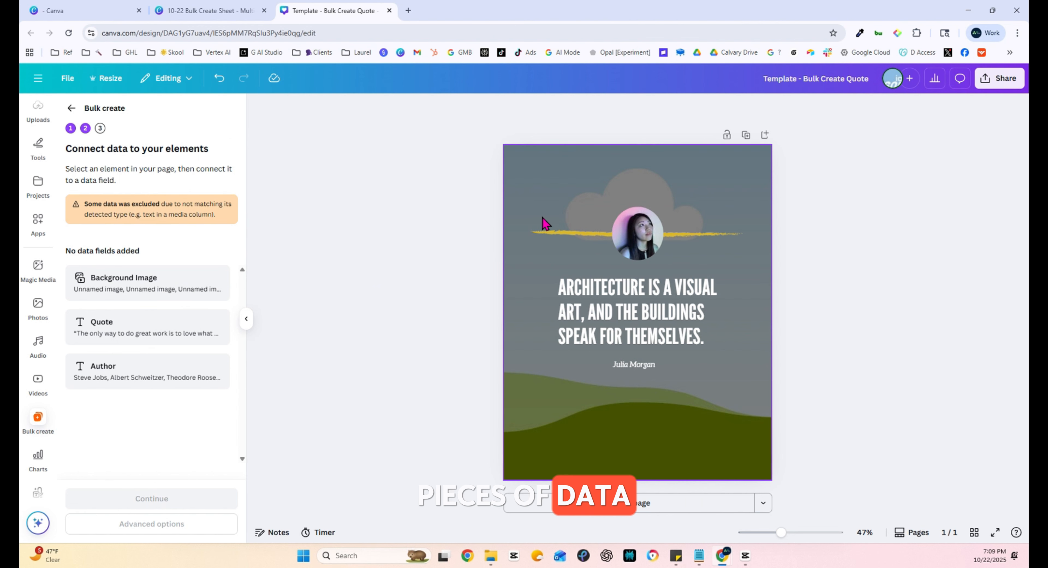
Step: Connect the template's full-page background frame to the Background Image data field
{"action": "left_click", "coordinate": [551, 187]}
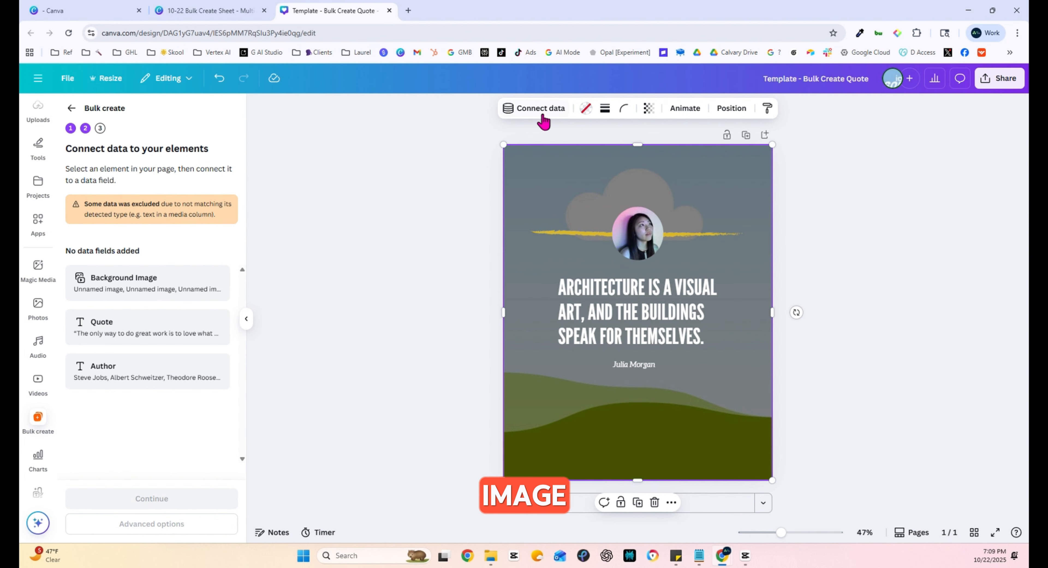
{"action": "left_click", "coordinate": [533, 117]}
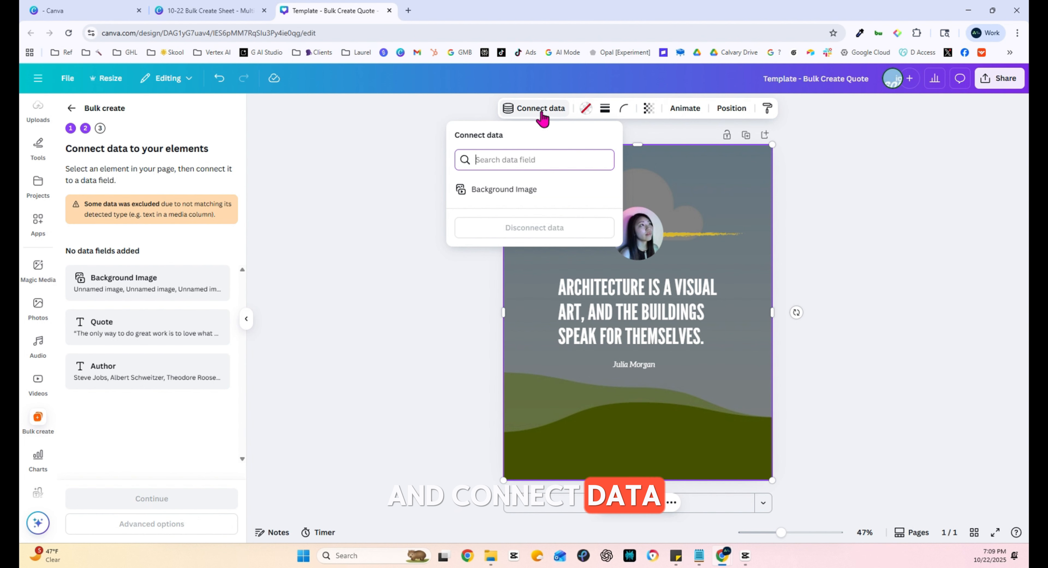
{"action": "left_click", "coordinate": [506, 189]}
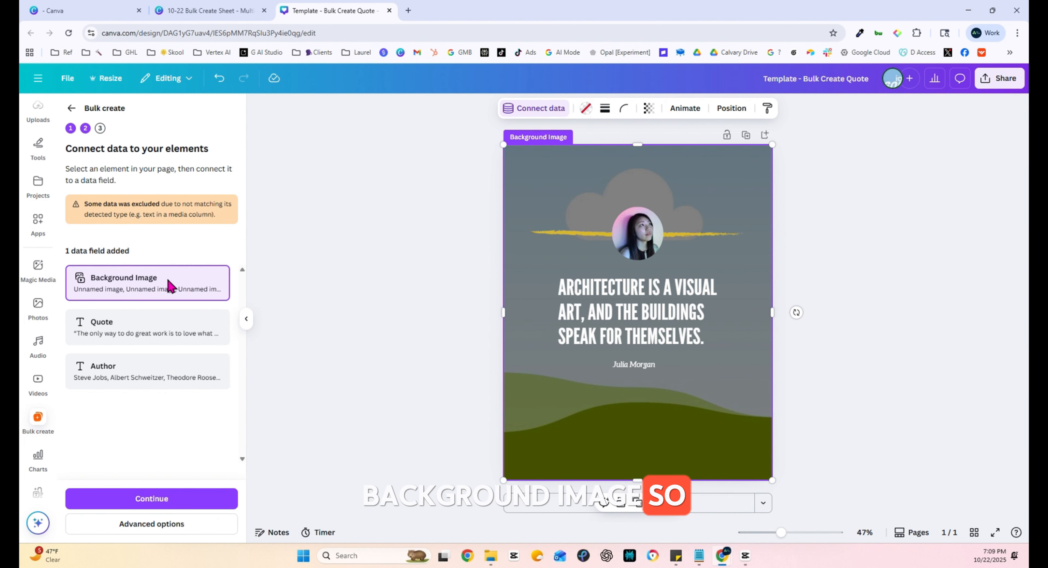